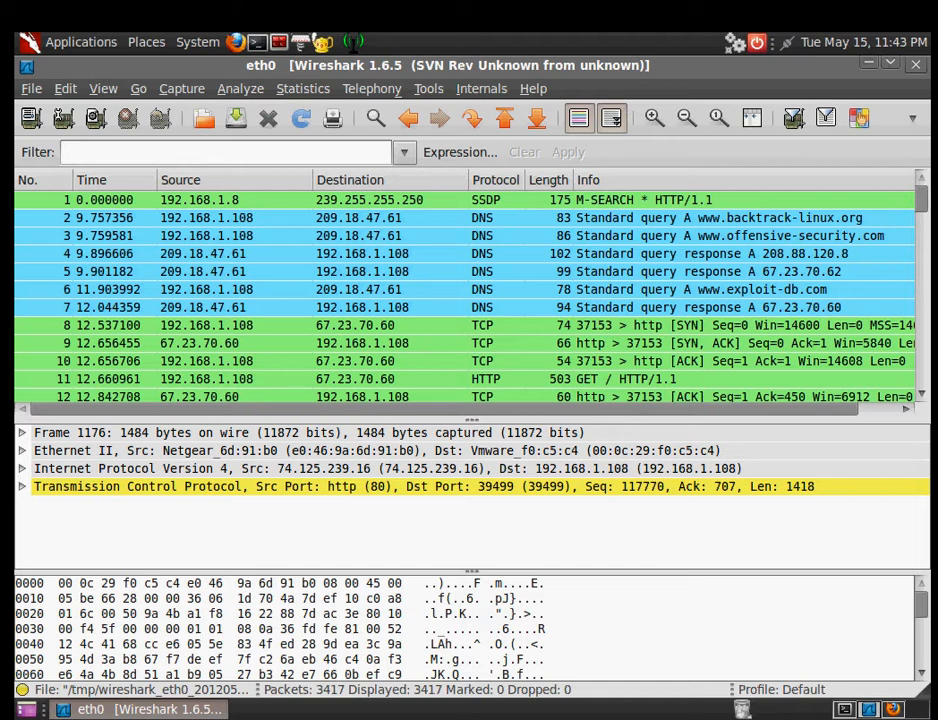
Filter the captured packets with the display filter tcp.port==80
left_click(190, 157)
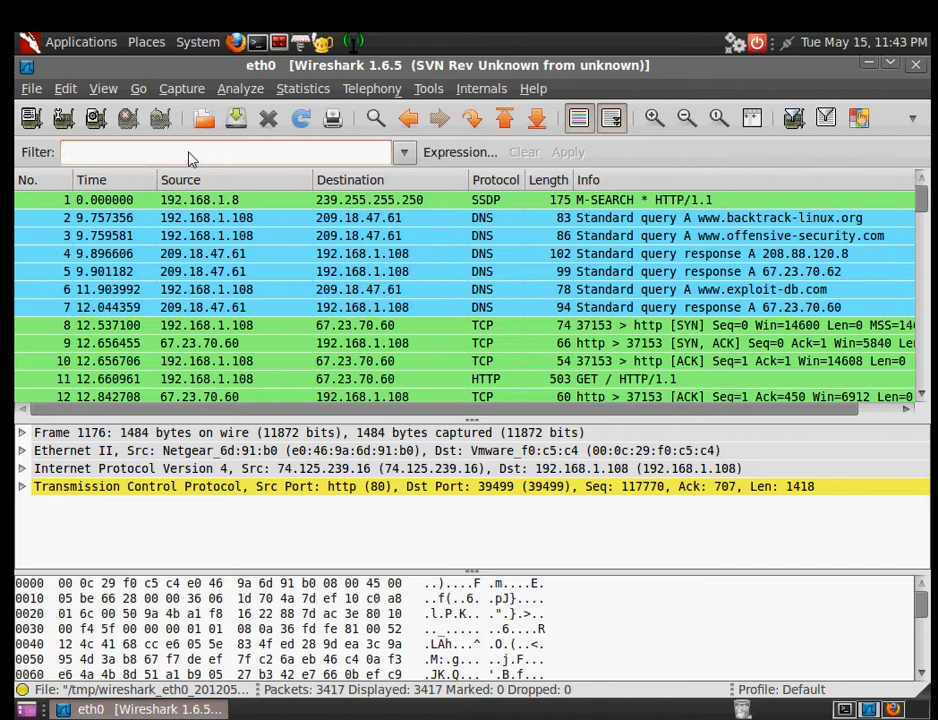
type("tcp")
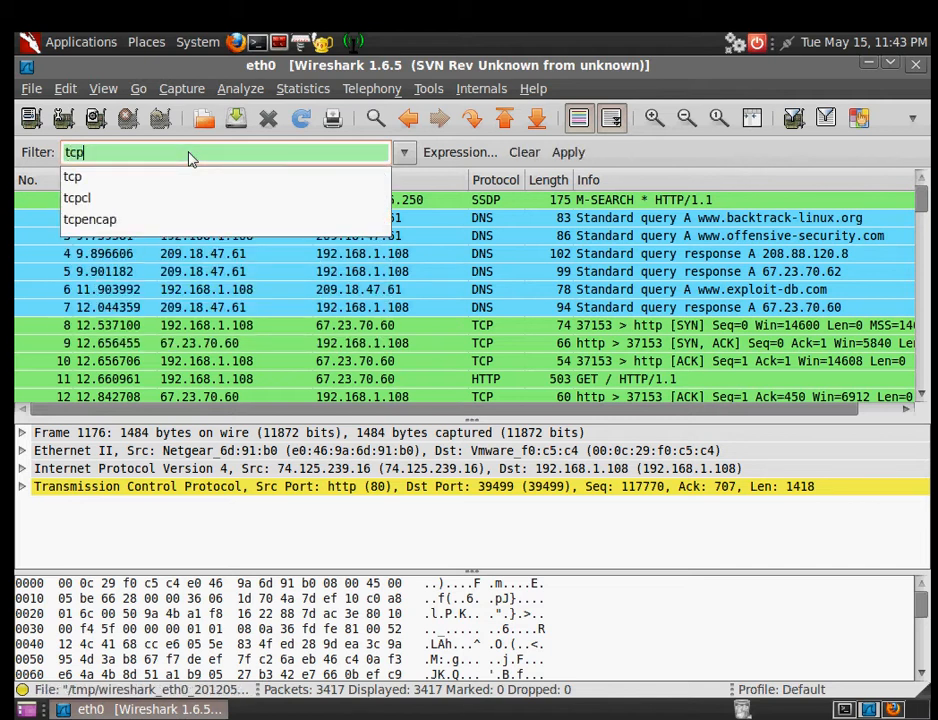
type(".port")
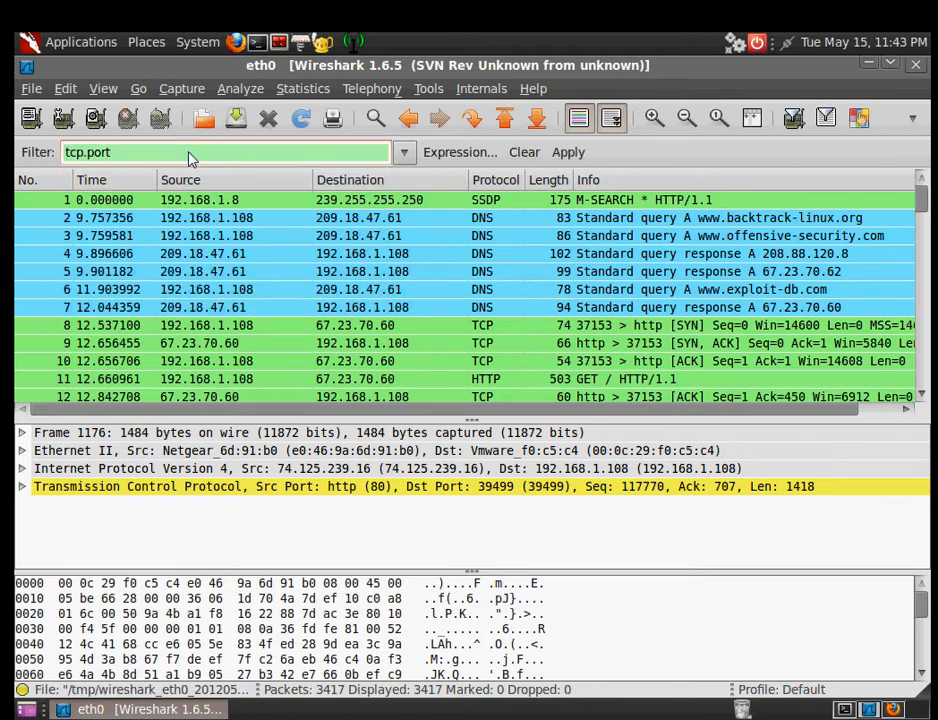
type("==")
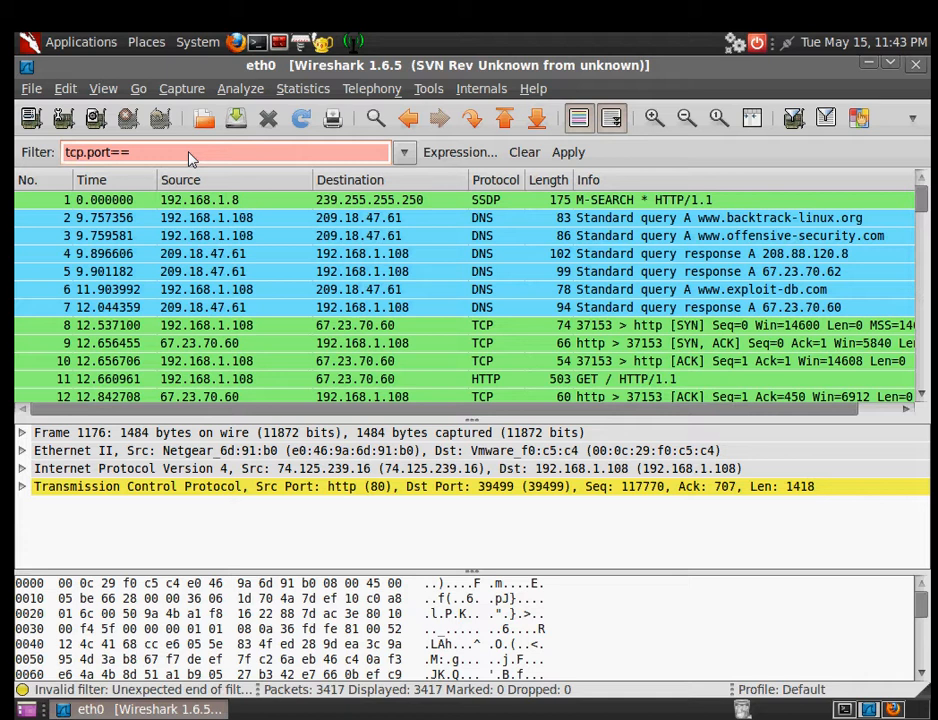
type("80")
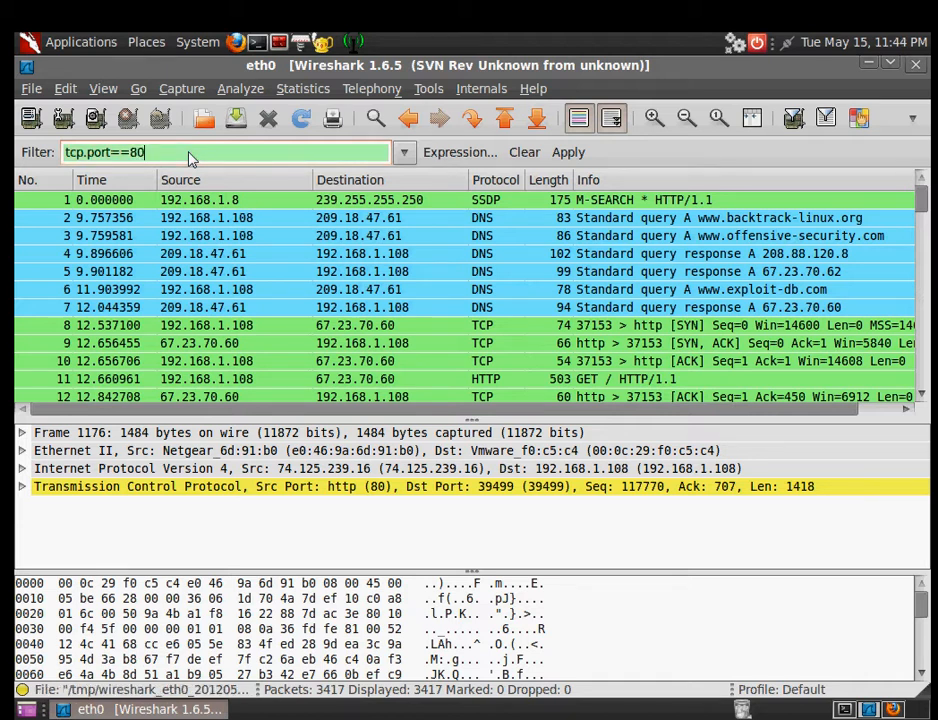
key("Return")
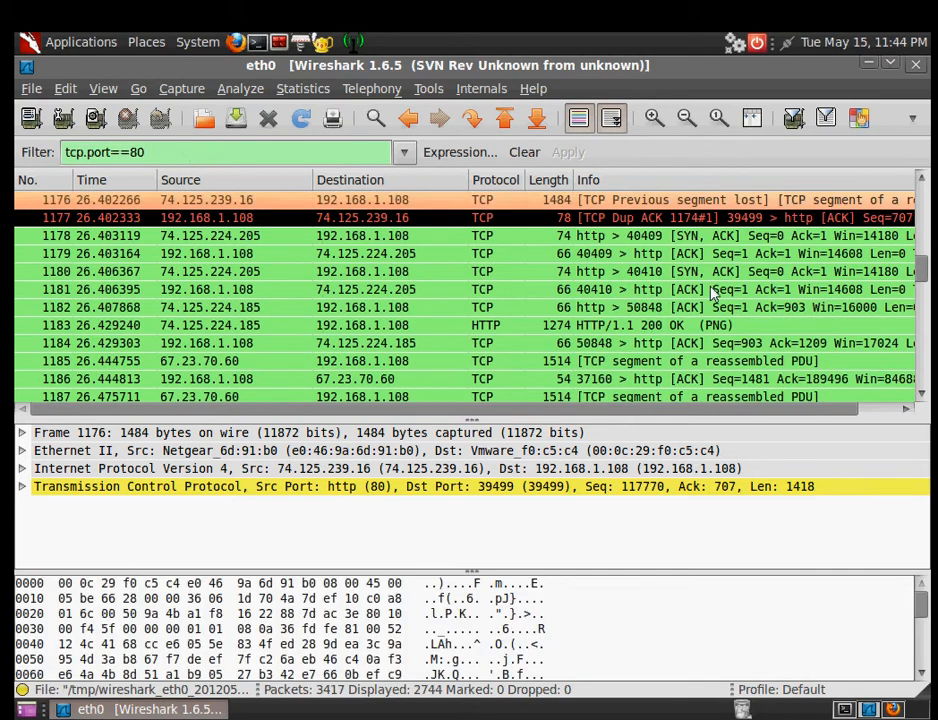
Set the packet list to display all of its columns
right_click(595, 184)
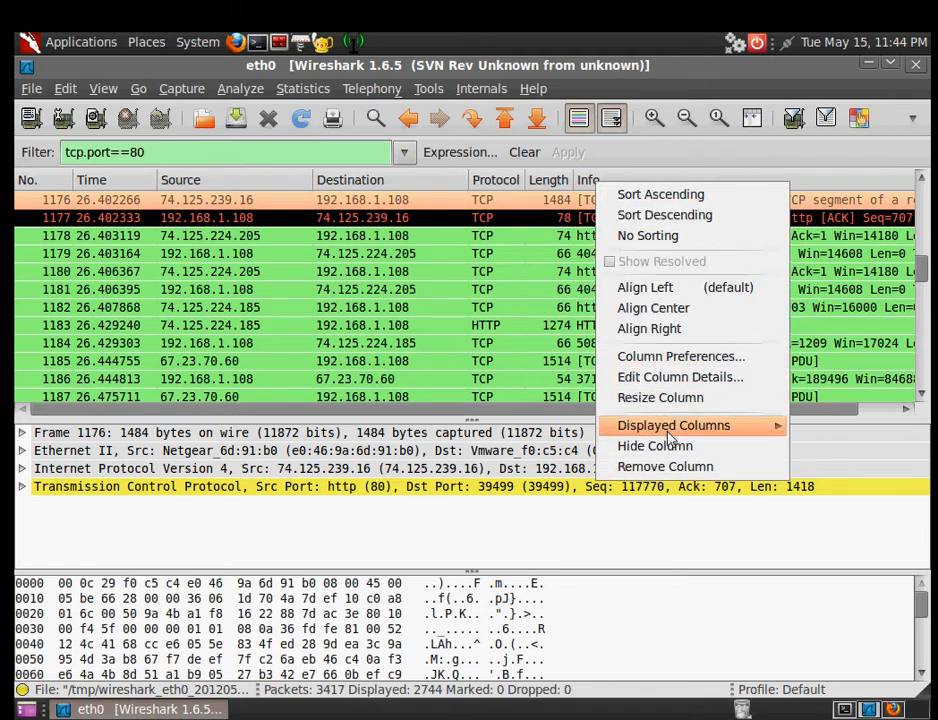
mouse_move(660, 428)
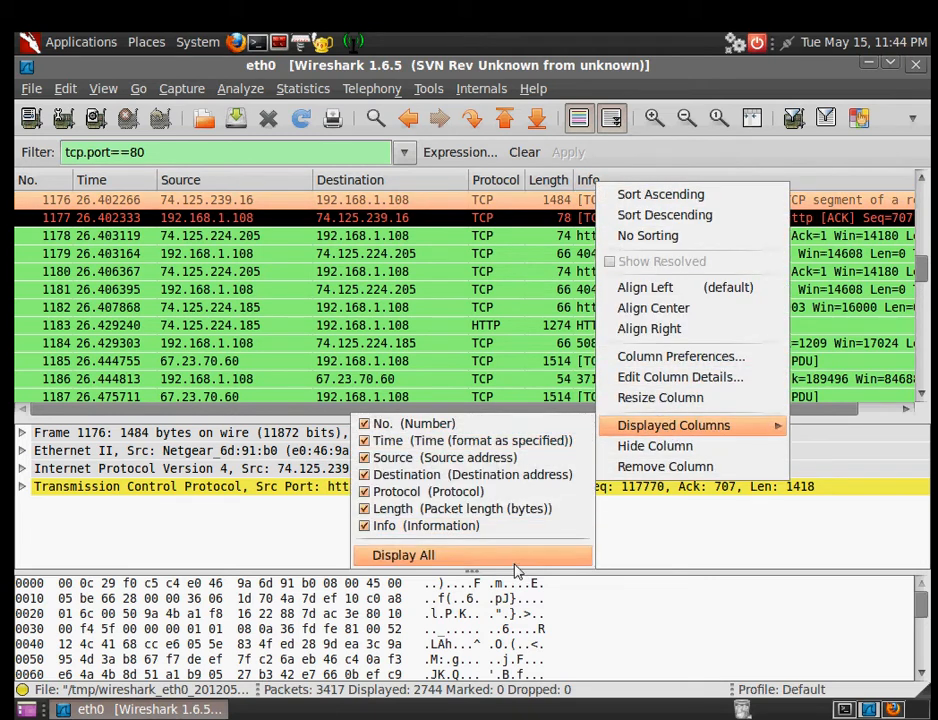
left_click(480, 555)
Select packet 1178 and look through the port 80 packets back to the beginning of the list
left_click(460, 235)
scroll(454, 318, "down", 4)
scroll(461, 310, "up", 4)
scroll(476, 231, "up", 5)
scroll(848, 281, "up", 5)
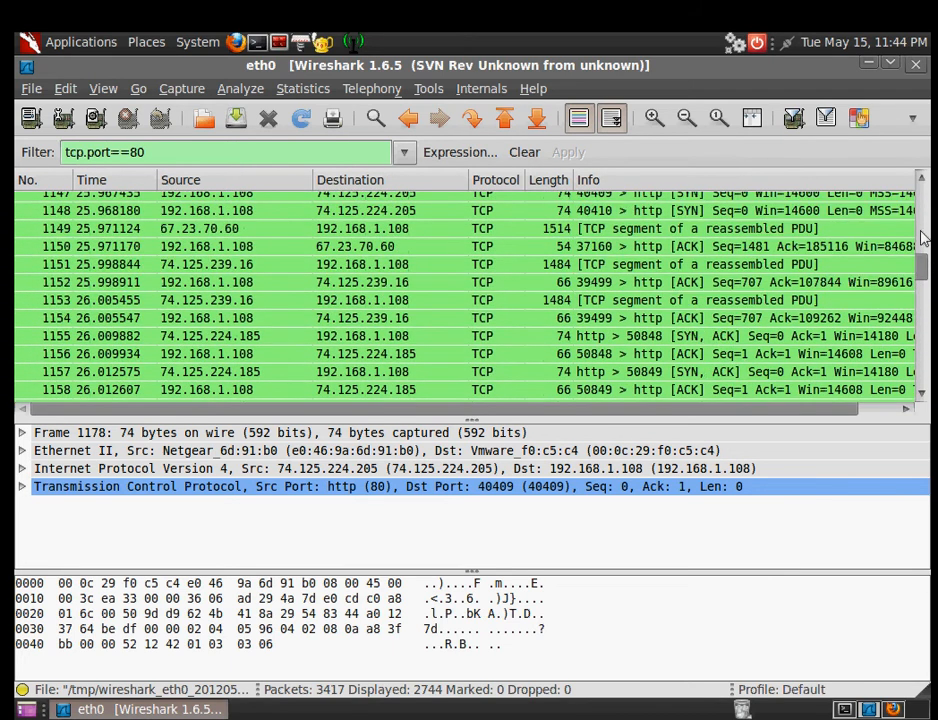
scroll(922, 265, "up", 2)
left_click_drag(922, 265, 922, 192)
Change the port in the display filter to 22 and apply tcp.port==22
left_click(193, 159)
key("BackSpace")
key("BackSpace")
type("22")
key("Return")
key("BackSpace")
key("BackSpace")
type("68")
key("BackSpace")
key("BackSpace")
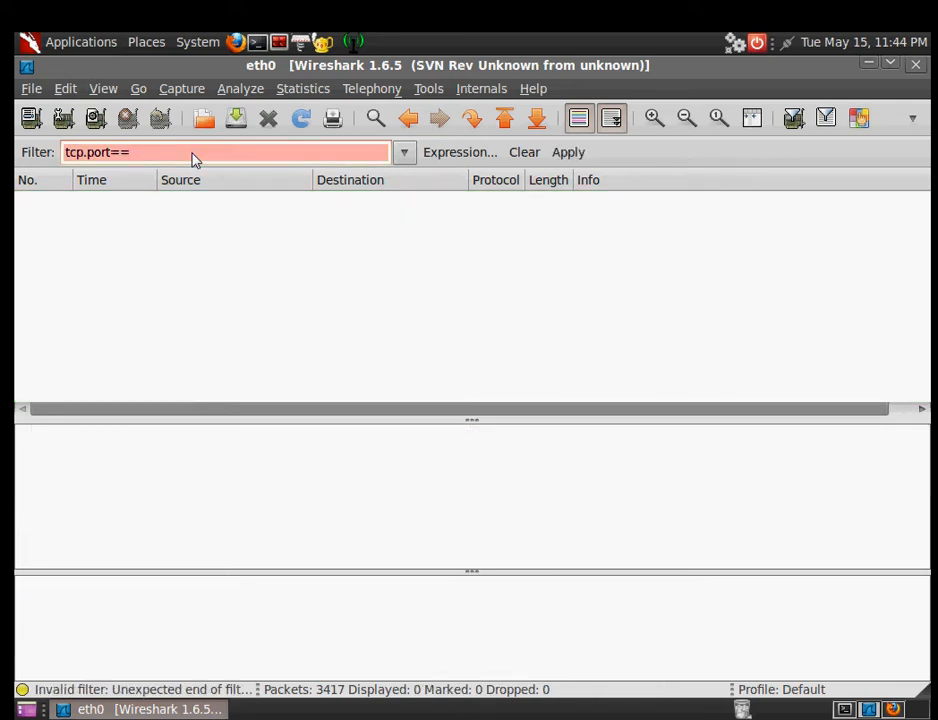
Replace the TCP port filter with udp.port==69 and apply it
key("BackSpace")
key("BackSpace")
key("BackSpace")
key("BackSpace")
key("BackSpace")
key("BackSpace")
key("BackSpace")
key("BackSpace")
key("BackSpace")
key("BackSpace")
type("udp.port==69")
key("Return")
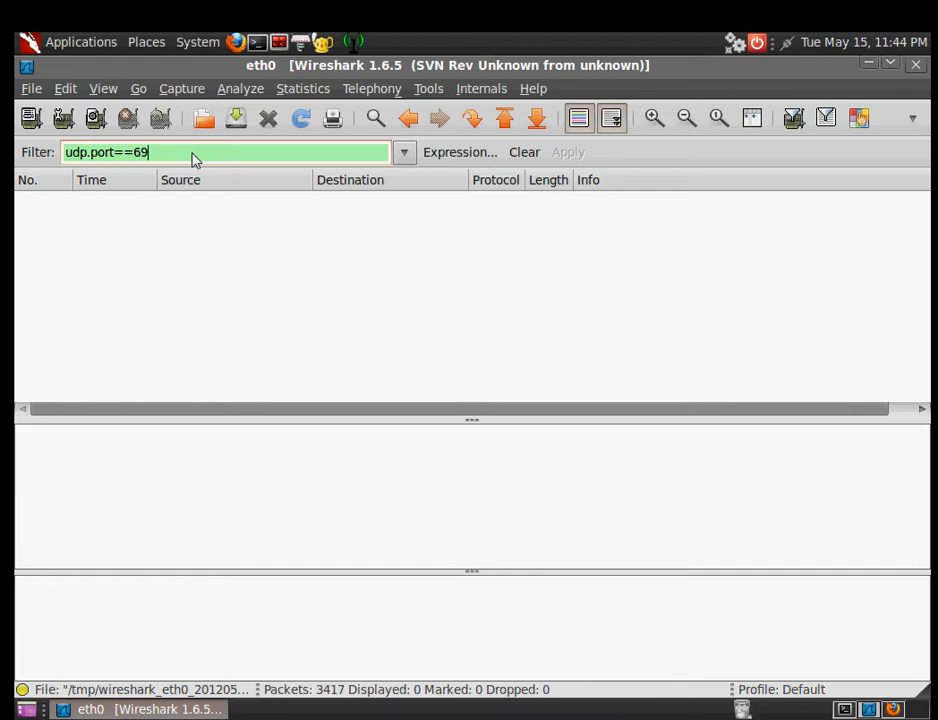
Replace the display filter with udp so that all UDP packets are listed
key("ctrl+a")
type("ud")
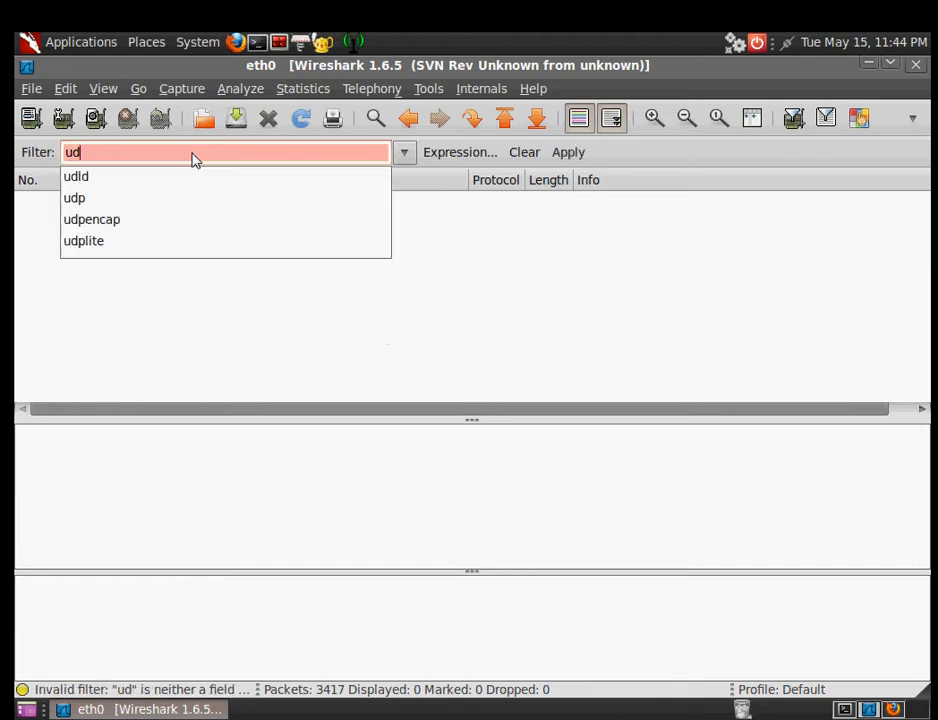
key("BackSpace")
key("BackSpace")
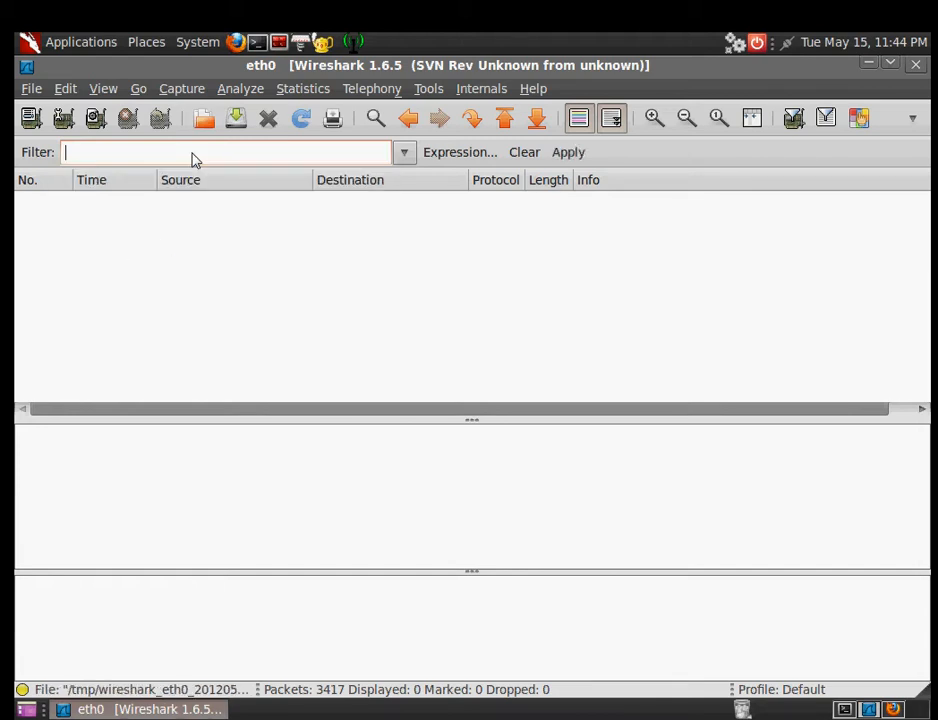
type("udp")
key("Return")
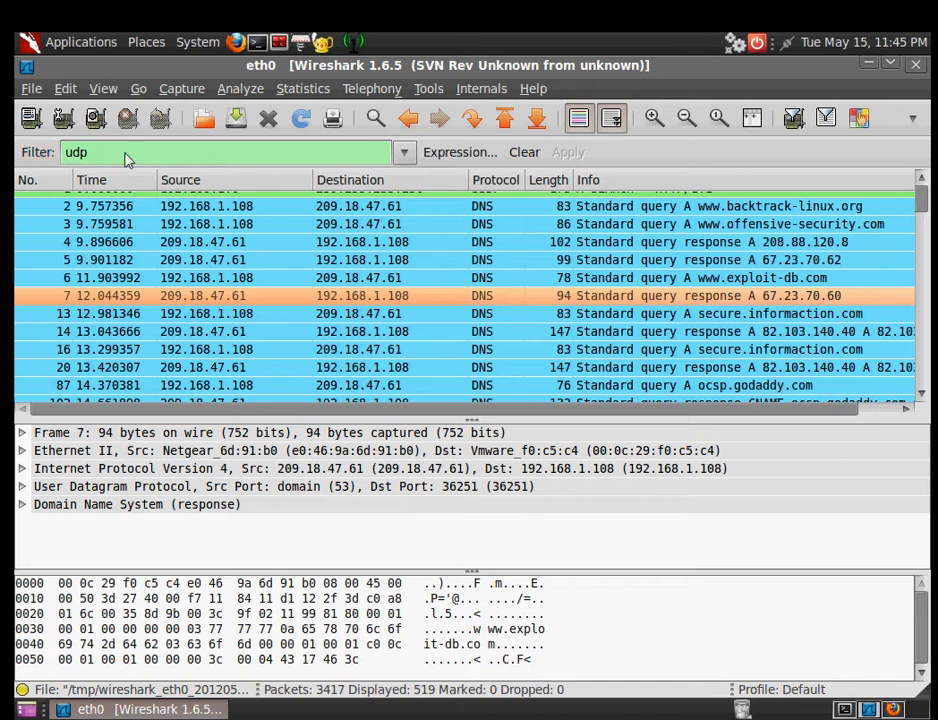
Filter the packets by source address with ip.src==192.168.1.108
key("BackSpace")
key("BackSpace")
key("BackSpace")
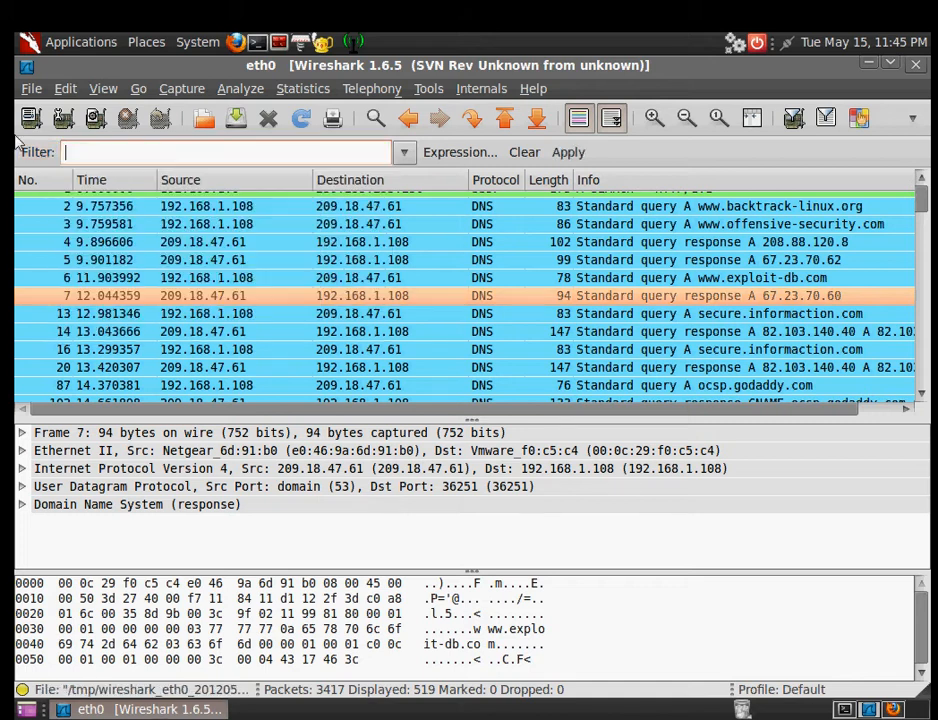
type("ip.src")
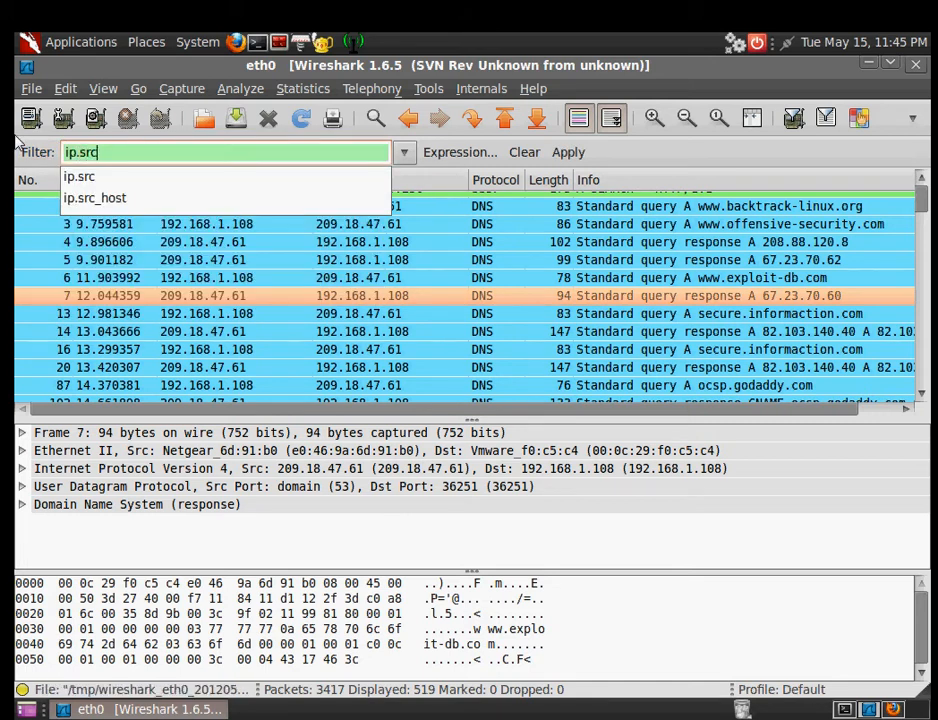
type("==192.168.1.108")
key("Return")
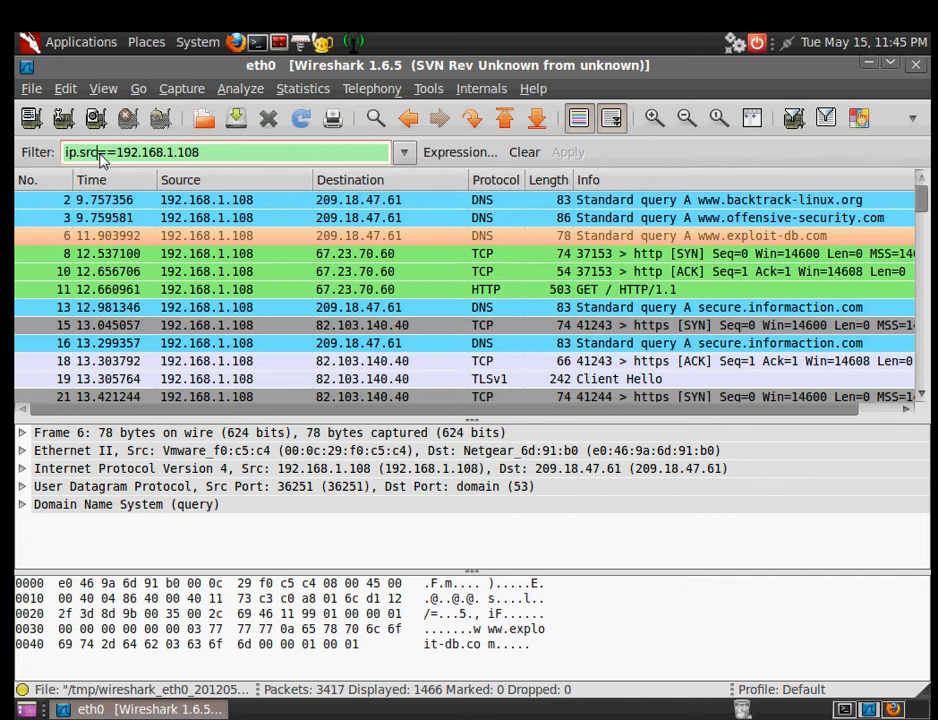
Switch the address filter from source to destination by applying ip.dst==192.168.1.108
key("BackSpace")
key("BackSpace")
key("BackSpace")
type("dst")
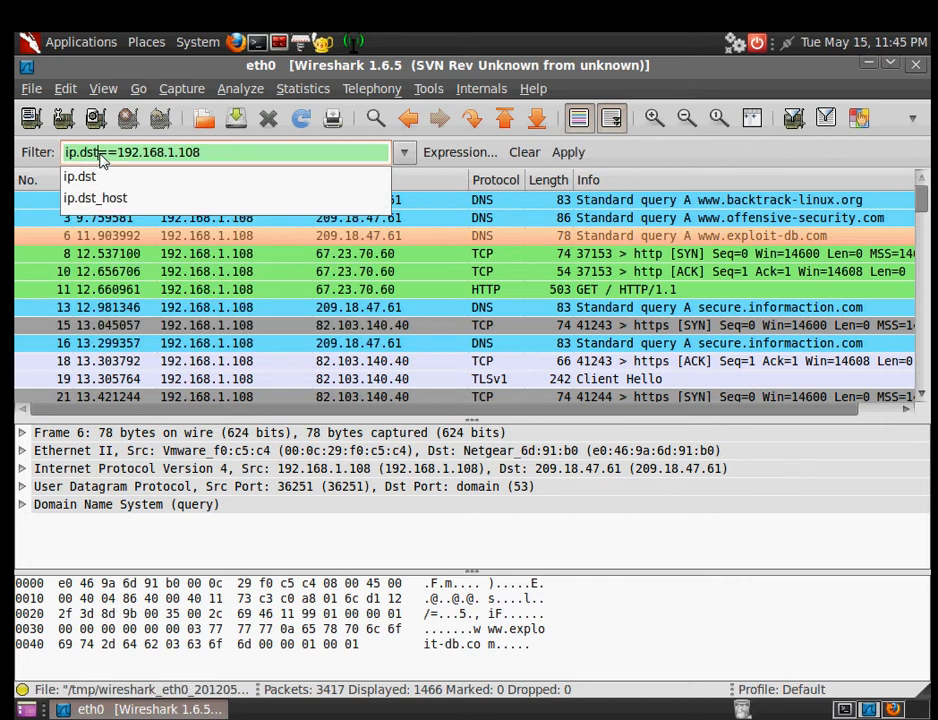
key("Return")
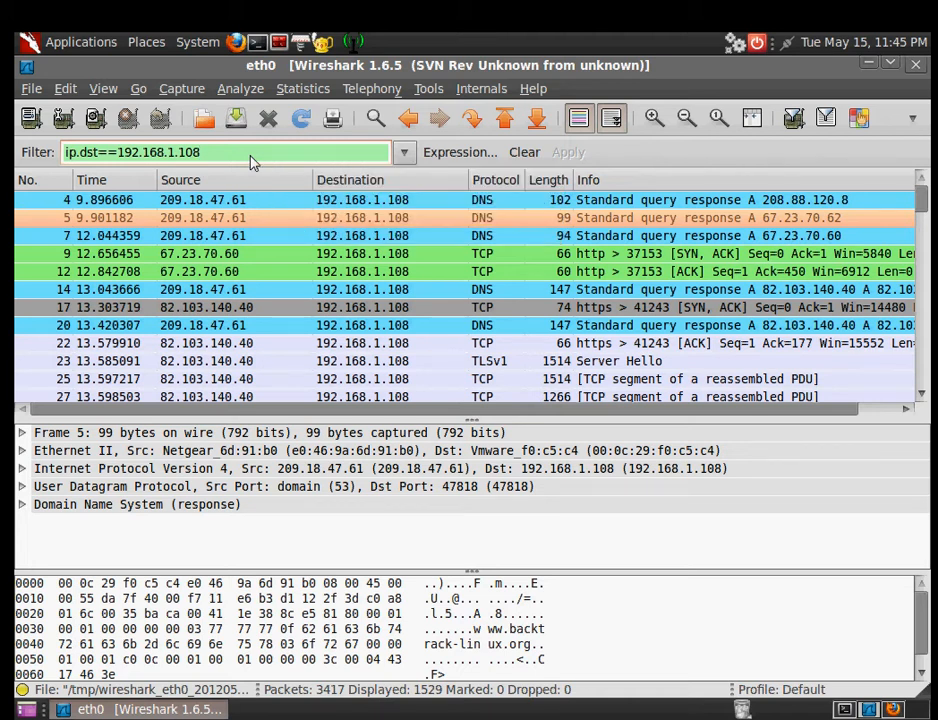
Negate the destination filter as !ip.dst==192.168.1.108, apply it and look through the matching packets
left_click(66, 152)
type("!")
key("Return")
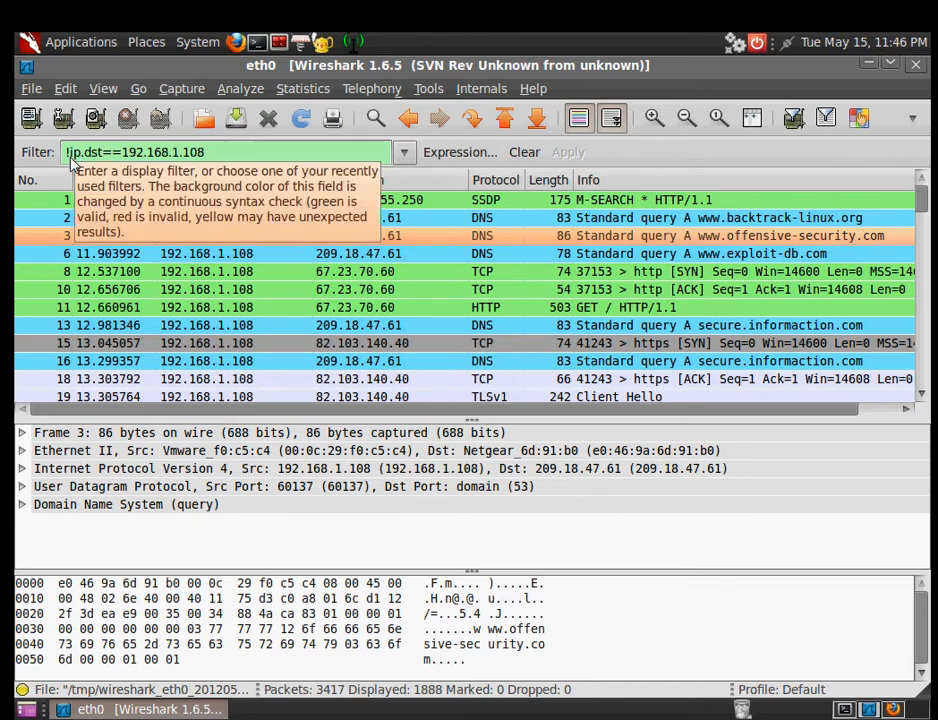
scroll(371, 371, "down", 10)
scroll(382, 270, "down", 10)
scroll(380, 271, "down", 10)
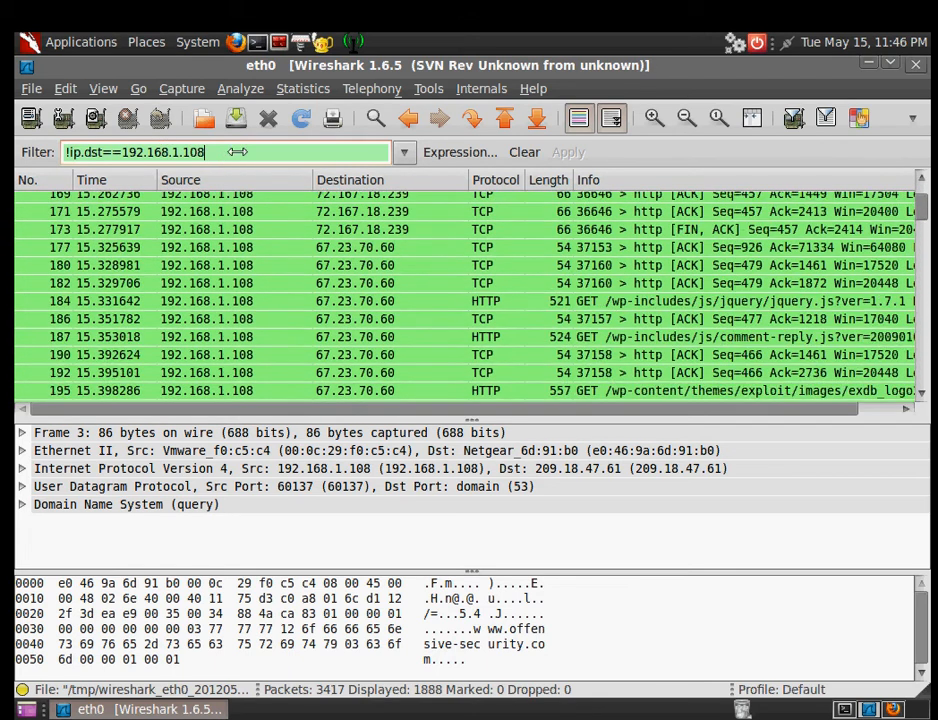
Remove the negation, extend the filter to ip.dst==192.168.1.108 && tcp.port==80, and look through the matching packets
left_click(73, 154)
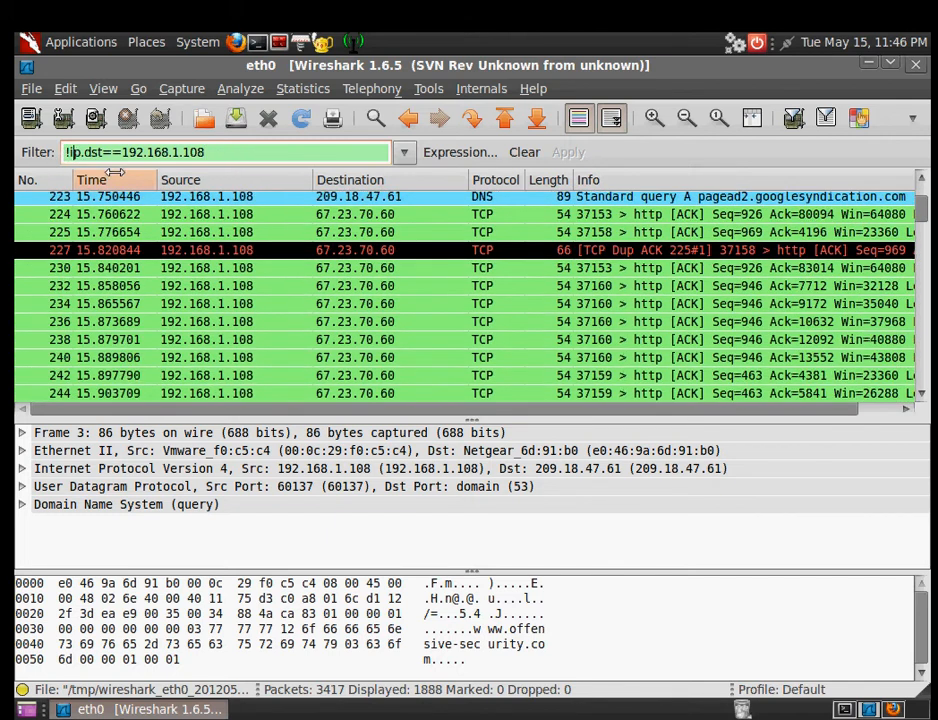
key("Left")
key("BackSpace")
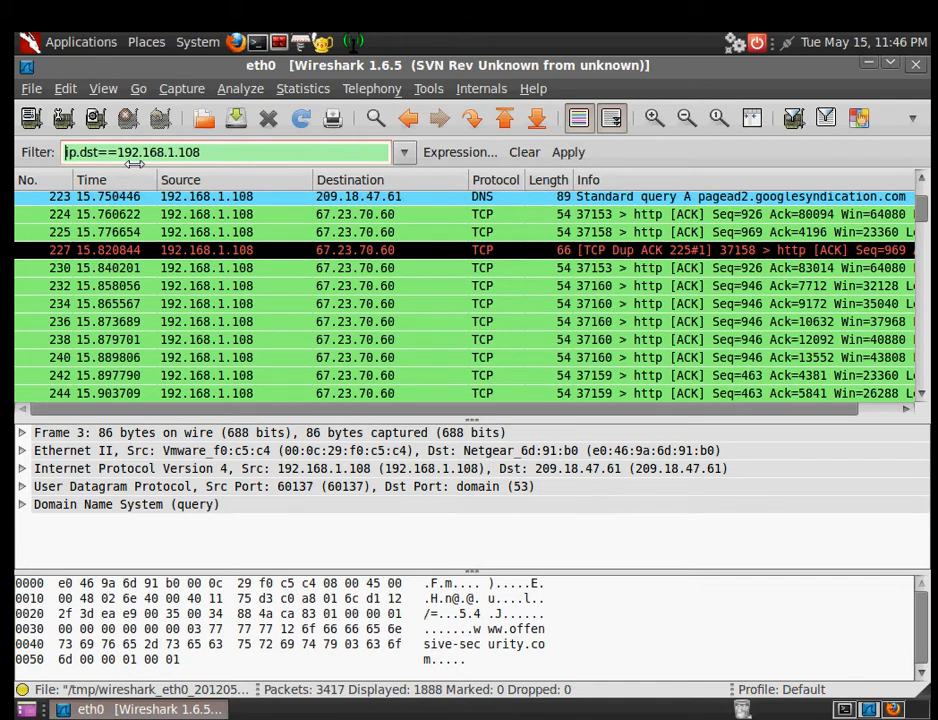
left_click(214, 156)
scroll(300, 295, "up", 20)
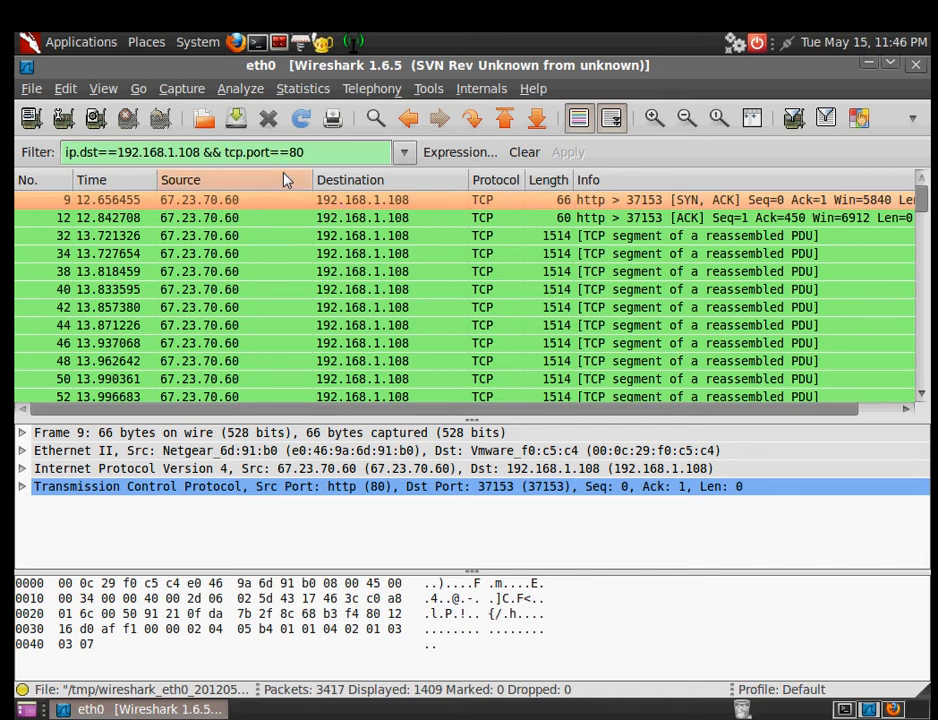
scroll(360, 205, "down", 5)
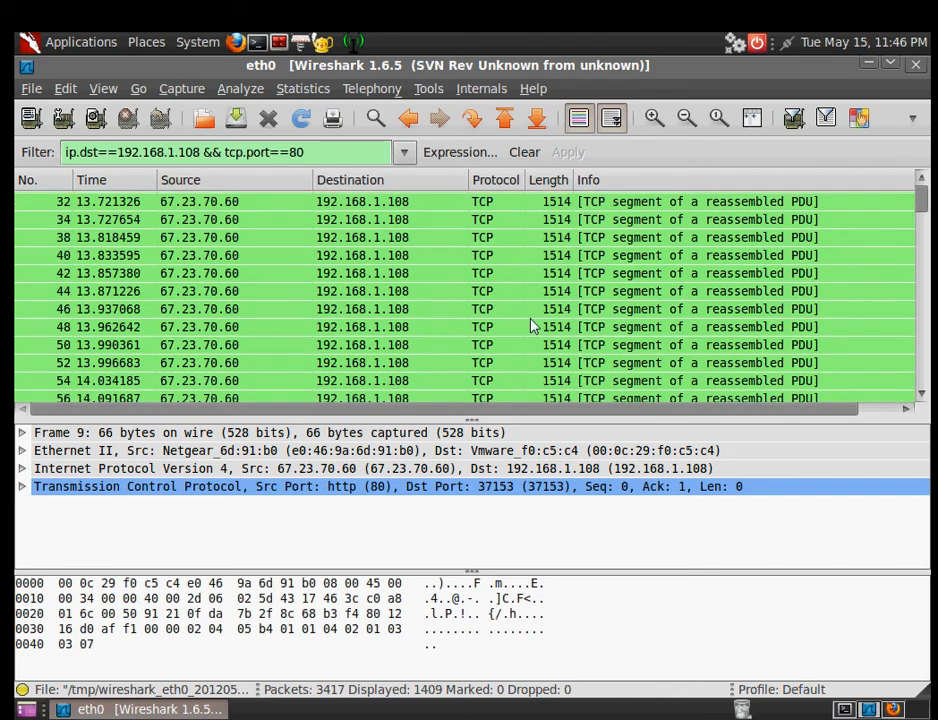
left_click_drag(924, 226, 923, 400)
left_click_drag(907, 123, 907, 120)
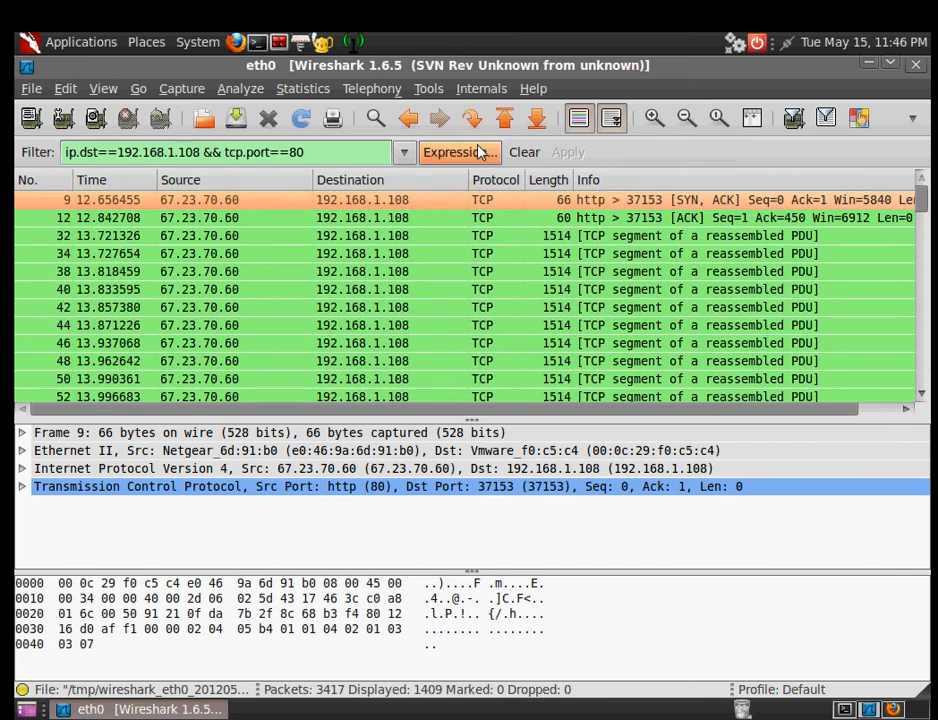
Change ip.dst to ip.addr in the combined filter and apply ip.addr==192.168.1.108 && tcp.port==80
left_click(64, 153)
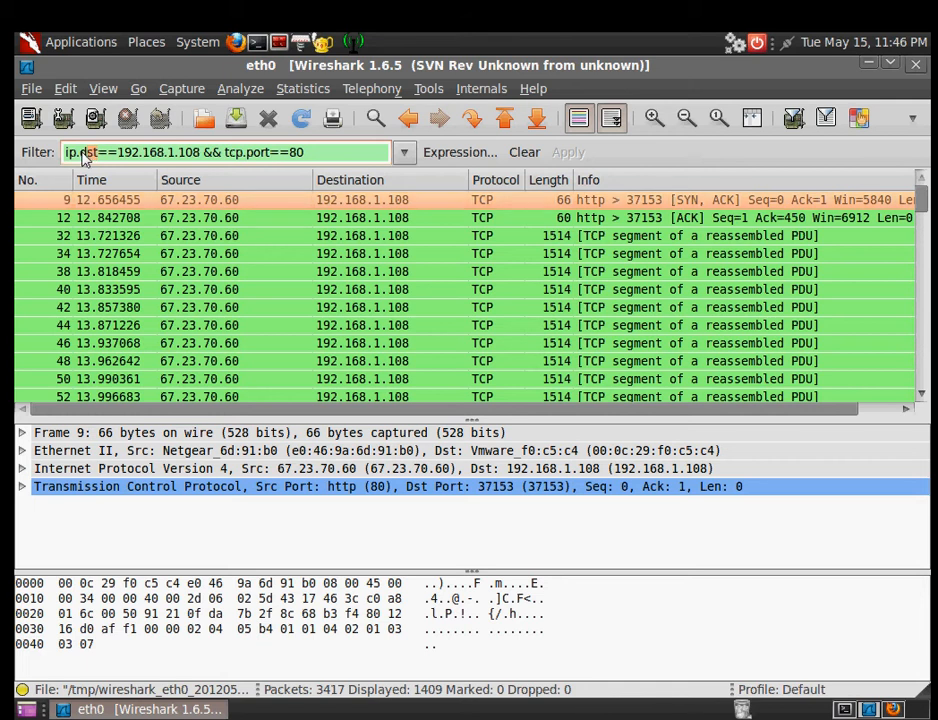
key("BackSpace")
key("BackSpace")
key("BackSpace")
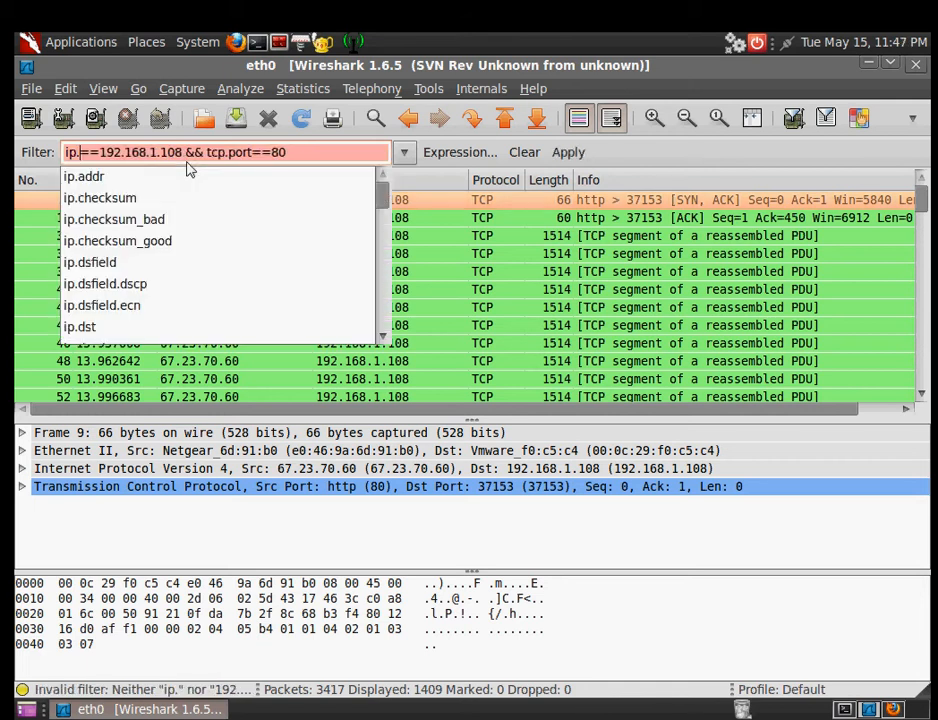
type("addr")
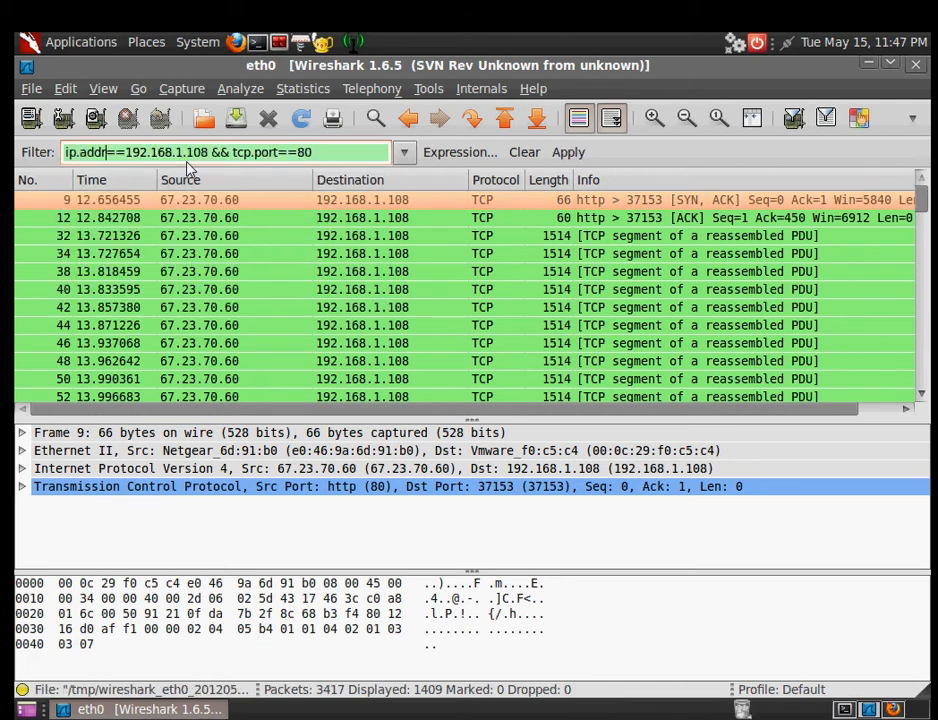
key("Return")
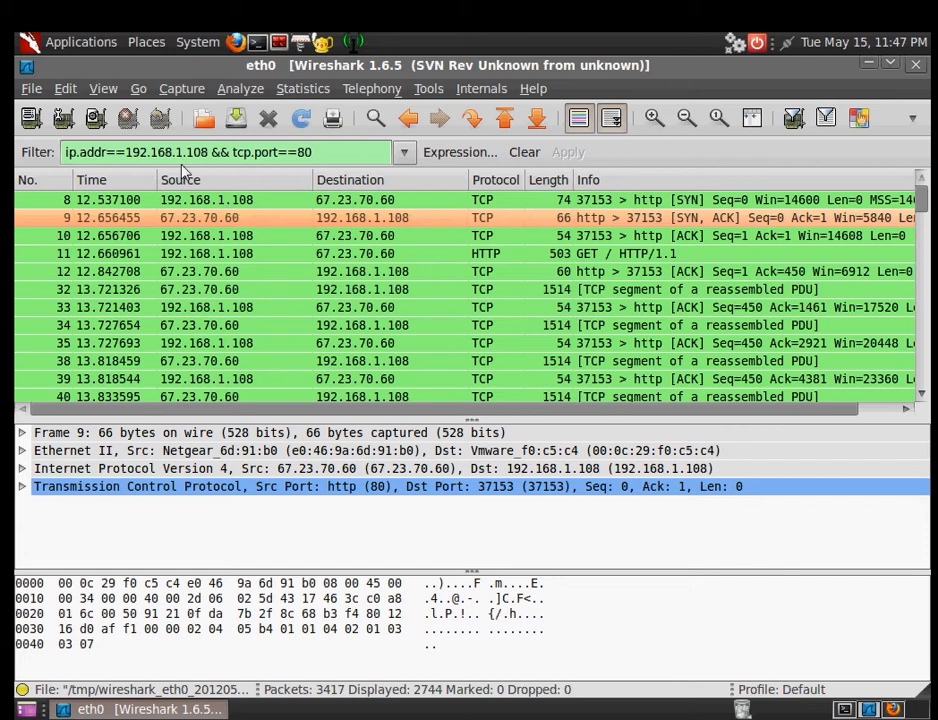
Enclose the whole expression ip.addr==192.168.1.108 && tcp.port==80 in parentheses in the display filter
triple_click(330, 160)
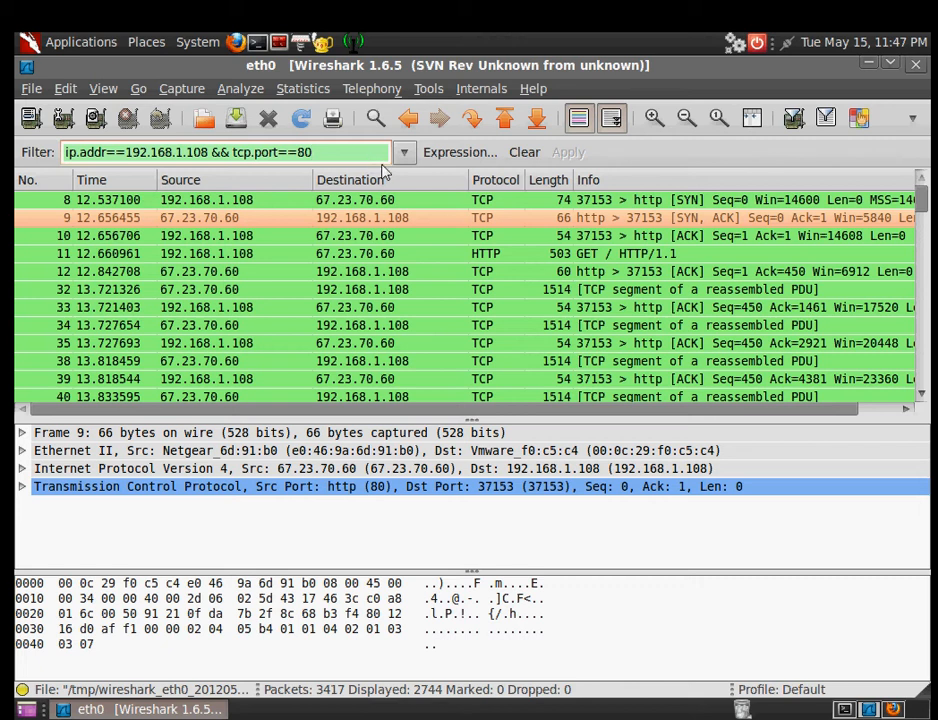
type(")")
key("Left")
key("Left")
key("Left")
key("Left")
key("Left")
key("Left")
key("Left")
key("Left")
key("Left")
key("Left")
key("Left")
key("Left")
key("Left")
key("Left")
key("Left")
key("Left")
key("Left")
key("Left")
key("Left")
key("Left")
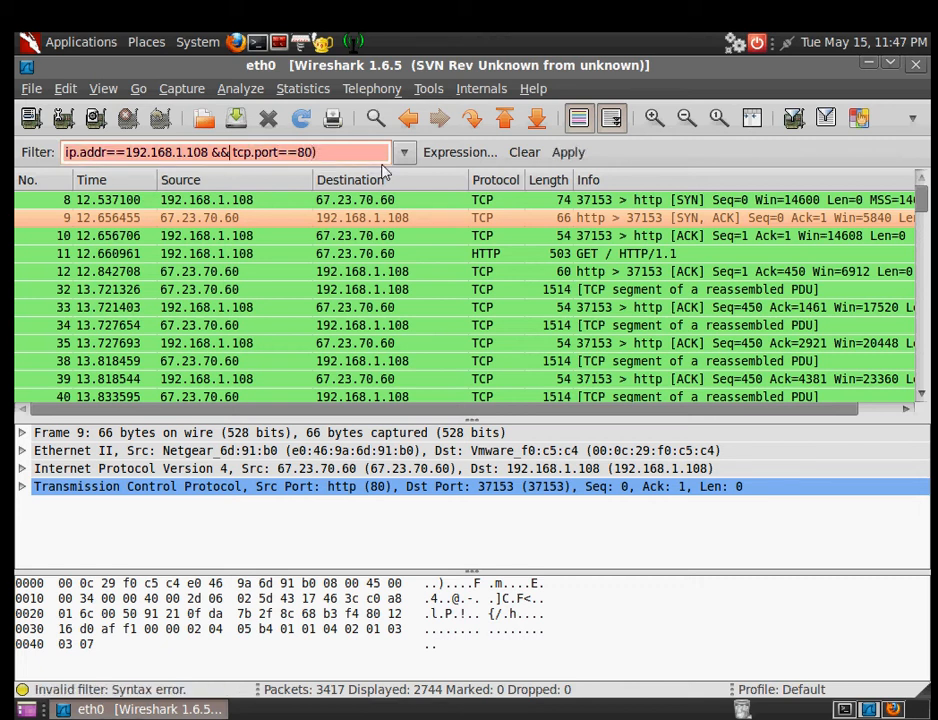
type("(")
type("(")
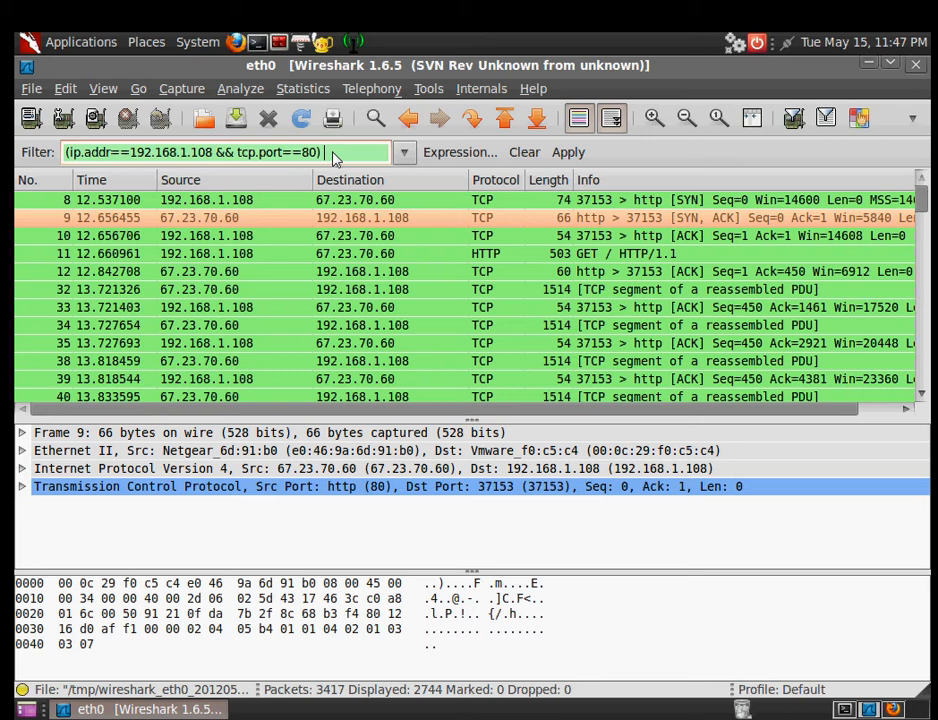
Append || tcp after the parenthesised expression and apply (ip.addr==192.168.1.108 && tcp.port==80) || tcp as the display filter
type("||")
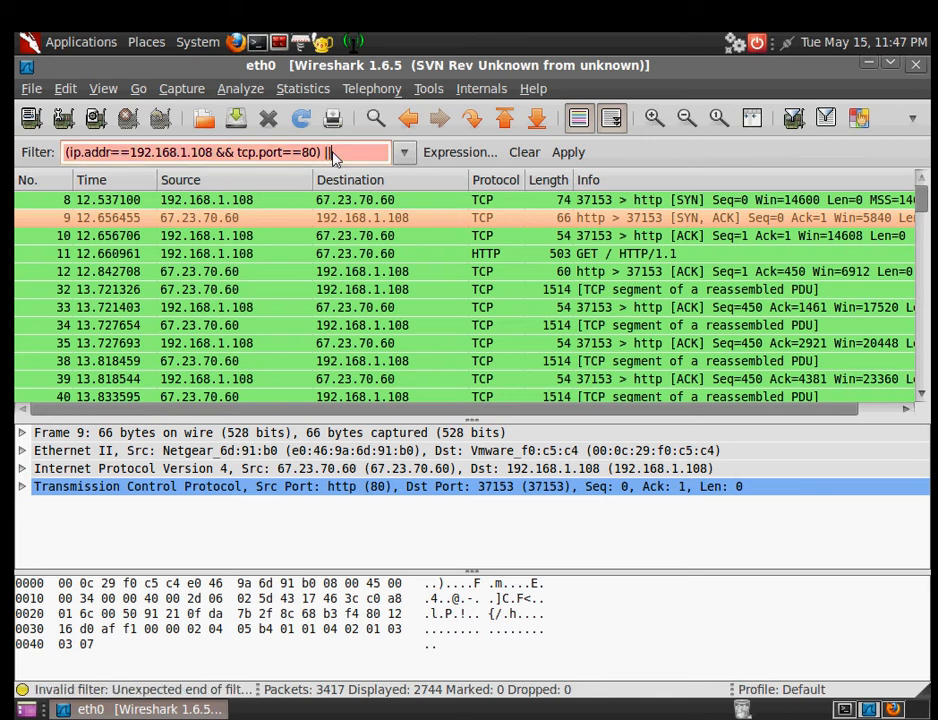
type(" tcp")
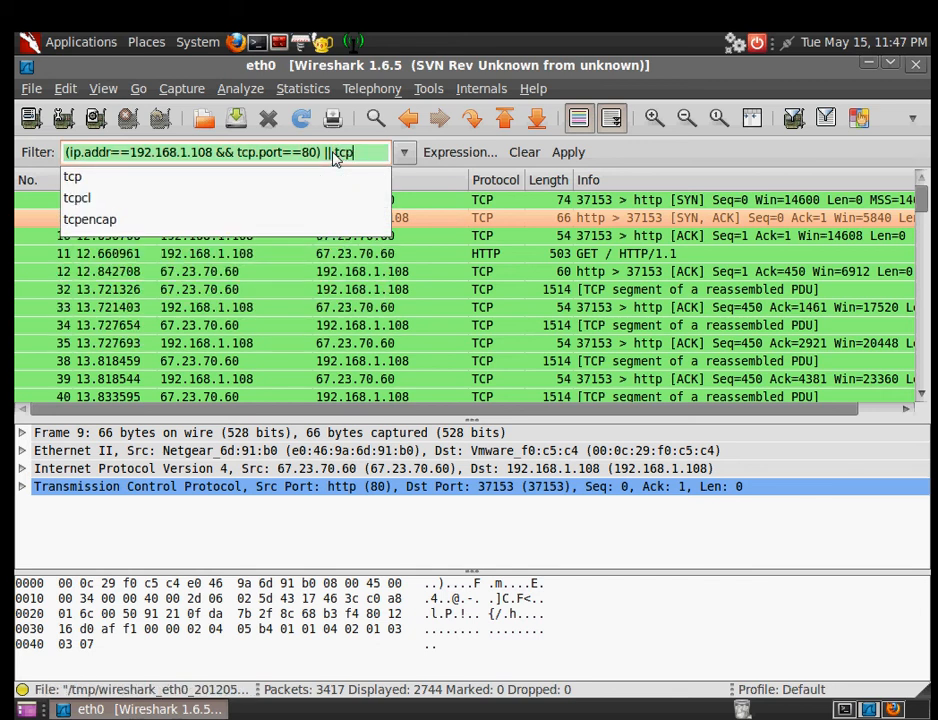
key("Return")
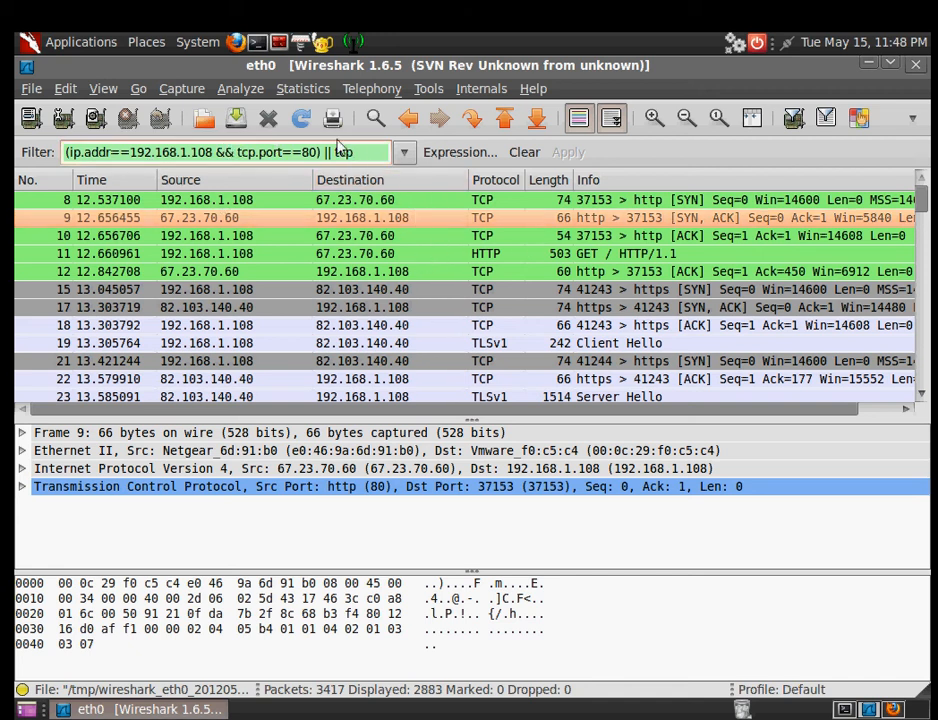
Replace tcp with udp after the OR operator and apply (ip.addr==192.168.1.108 && tcp.port==80) || udp
left_click(372, 155)
key("BackSpace")
key("BackSpace")
key("BackSpace")
type("udp")
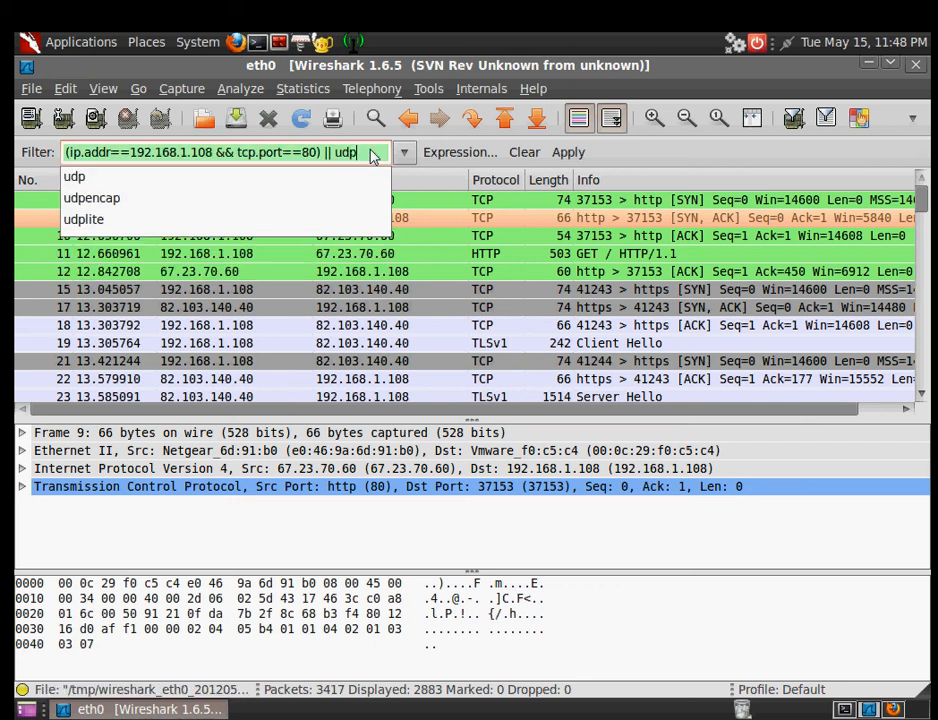
key("Return")
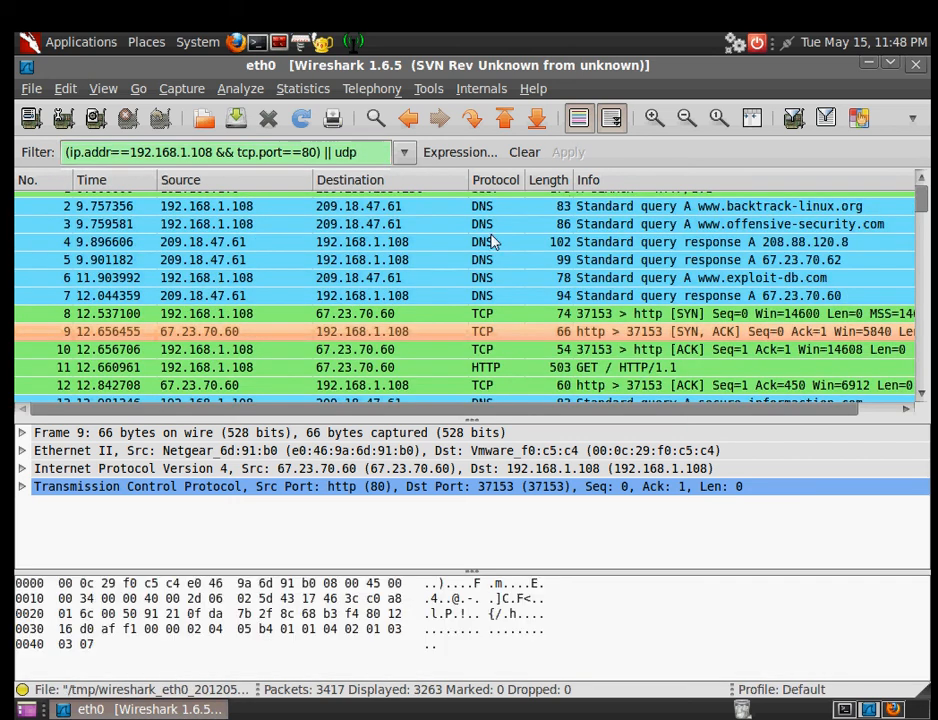
Inspect individual DNS and TCP packets among the filtered results, including packets 2, 8 and 13
left_click(500, 219)
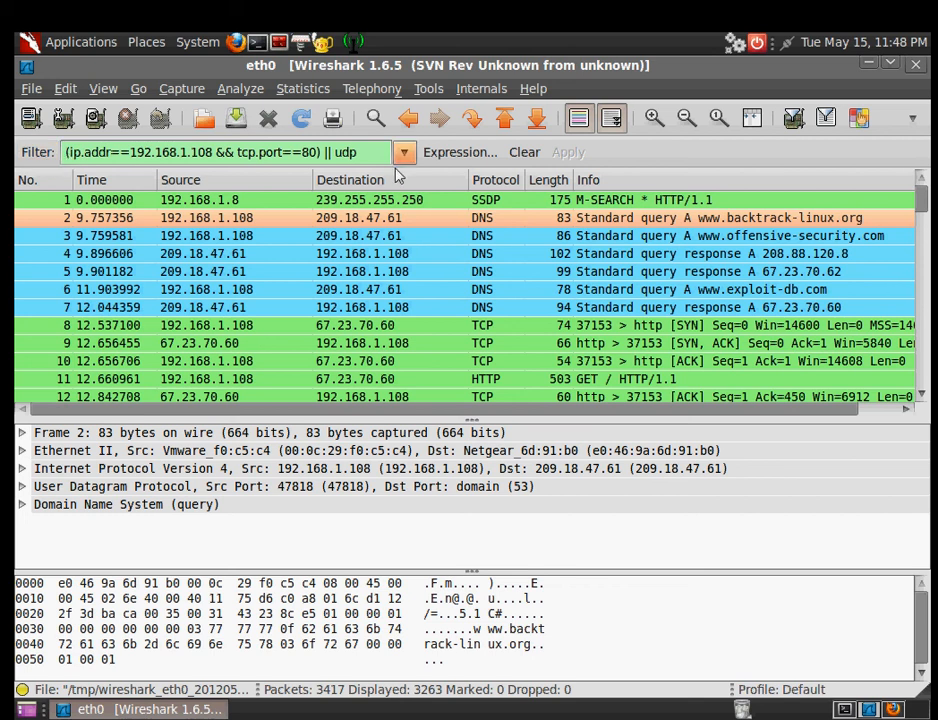
left_click(216, 328)
scroll(216, 336, "down", 3)
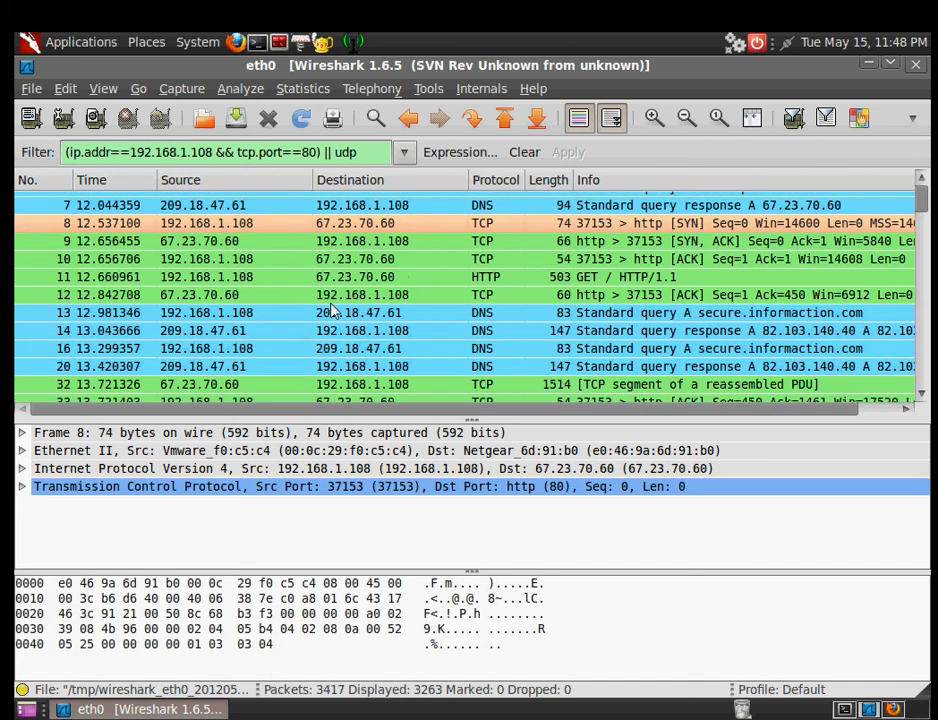
left_click(331, 297)
left_click(340, 313)
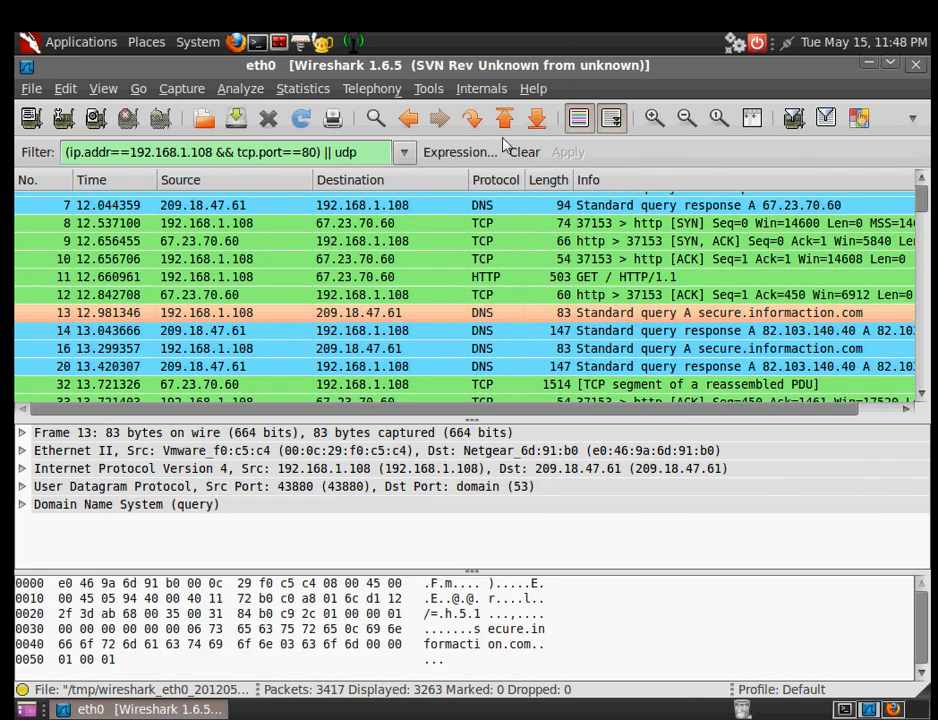
Clear the display filter and go back to the start of the full packet list
left_click(524, 152)
scroll(370, 230, "up", 4)
scroll(366, 250, "up", 1)
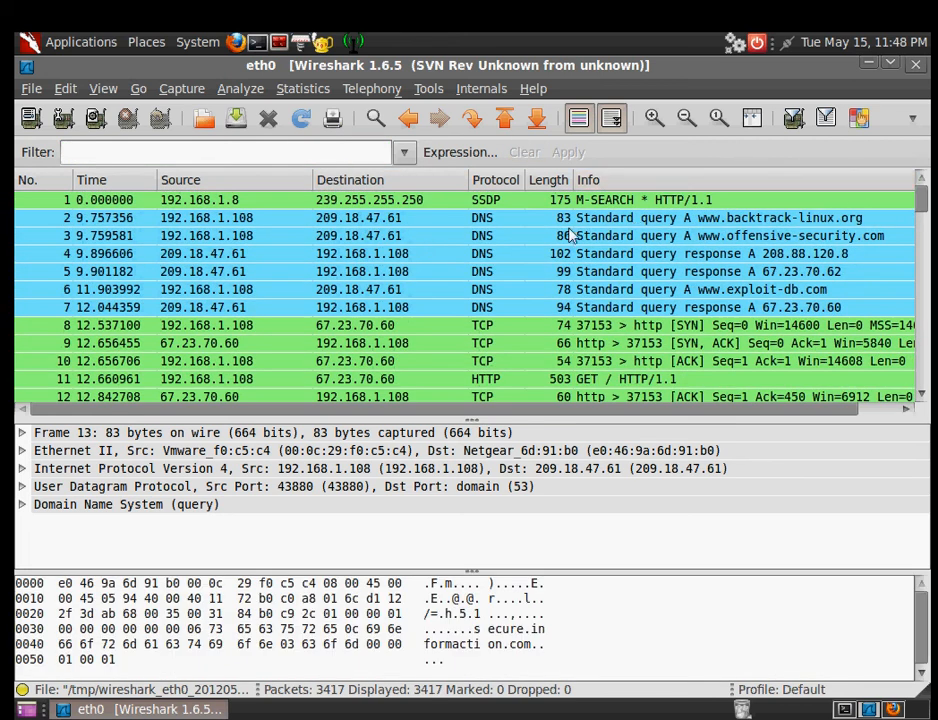